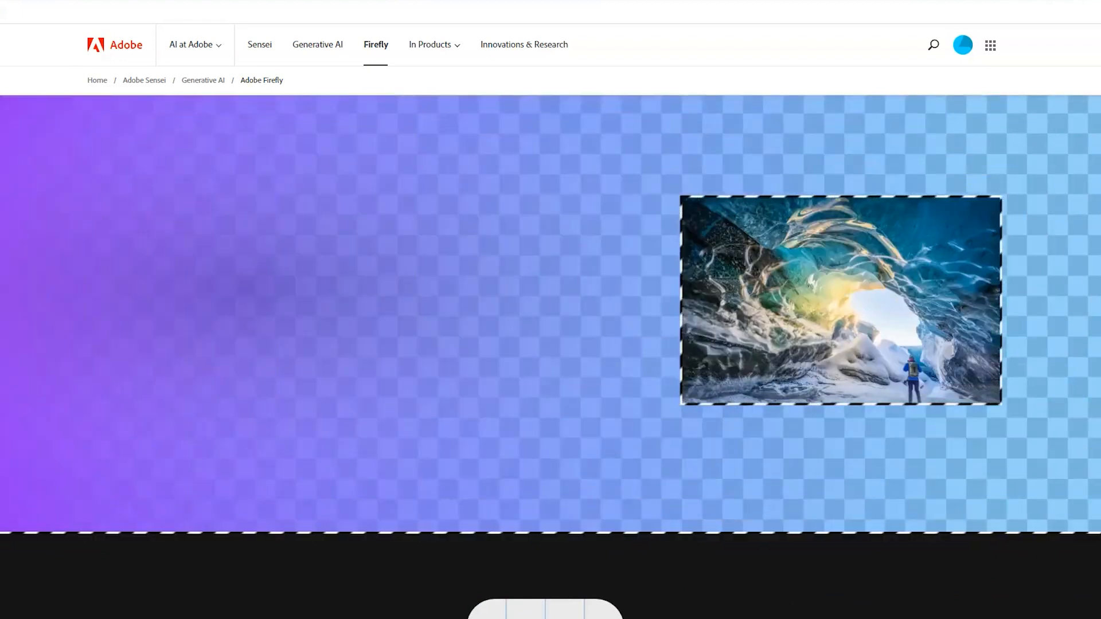
- Examine the Adobe Firefly page, covering the Photoshop (beta) section, planned Firefly features and research projects
{"action": "scroll", "coordinate": [551, 315], "scroll_direction": "down", "scroll_amount": 6}
{"action": "scroll", "coordinate": [551, 355], "scroll_direction": "down", "scroll_amount": 4}
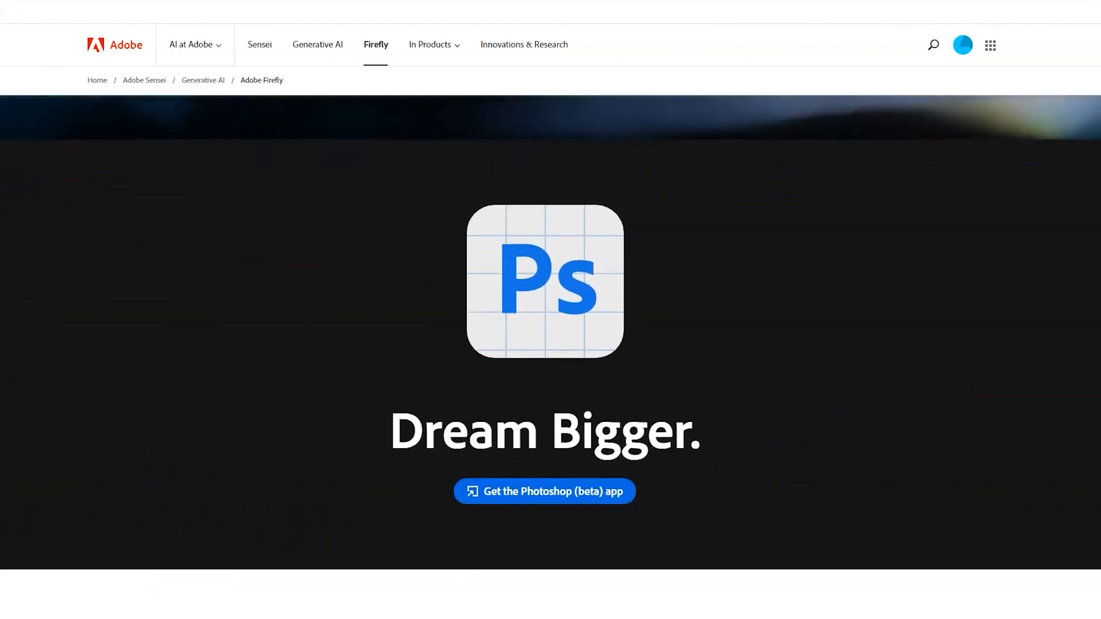
{"action": "scroll", "coordinate": [551, 355], "scroll_direction": "down", "scroll_amount": 14}
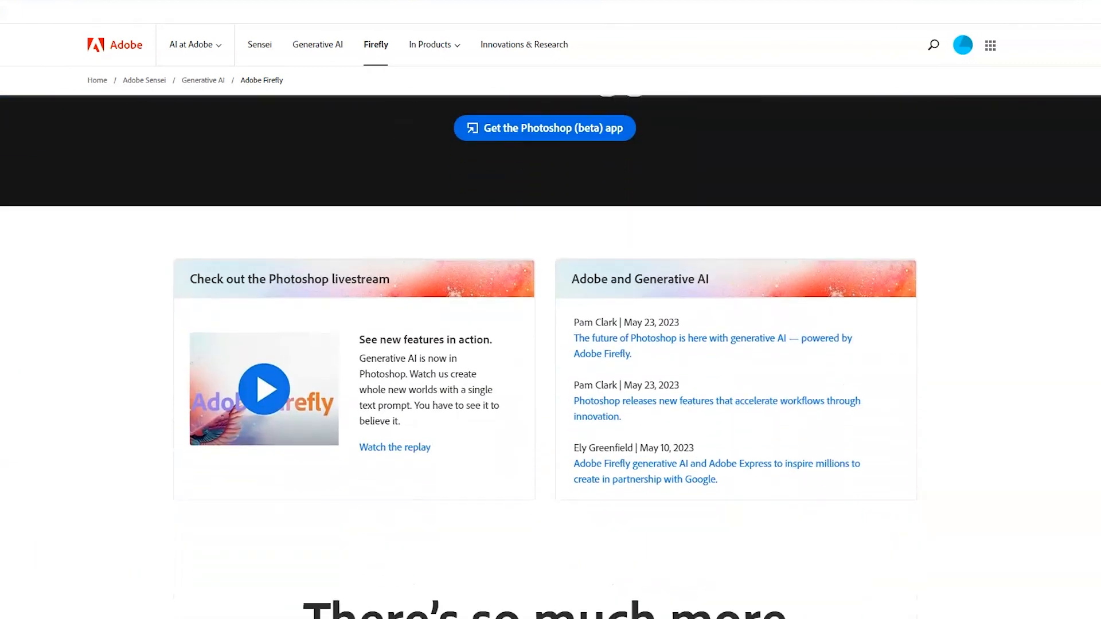
{"action": "scroll", "coordinate": [248, 383], "scroll_direction": "down", "scroll_amount": 8}
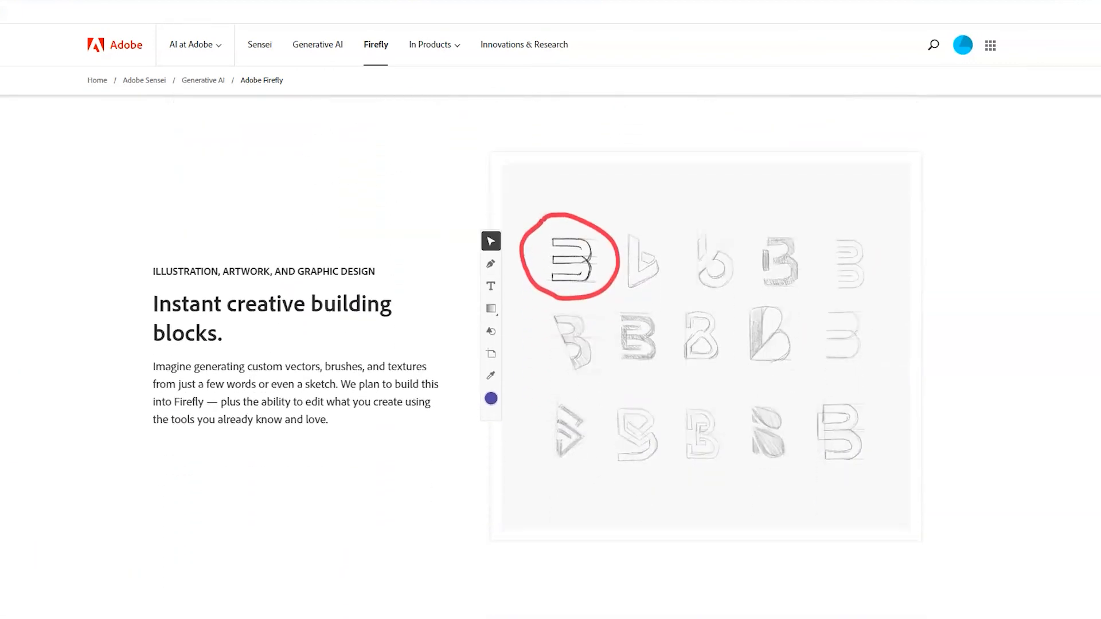
{"action": "scroll", "coordinate": [550, 356], "scroll_direction": "down", "scroll_amount": 9}
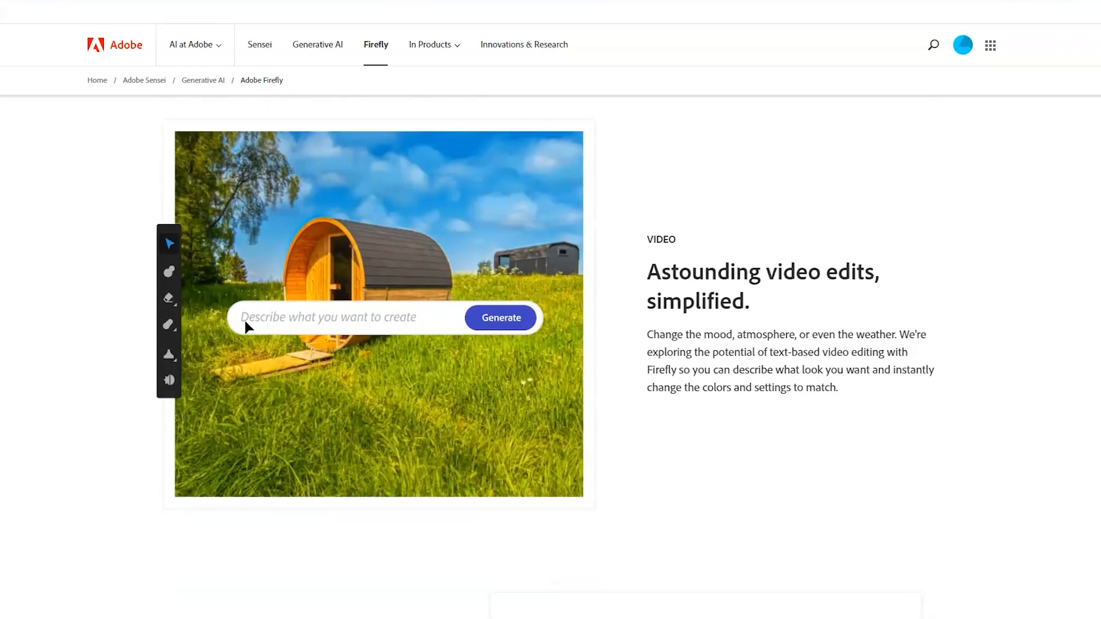
{"action": "scroll", "coordinate": [761, 388], "scroll_direction": "down", "scroll_amount": 8}
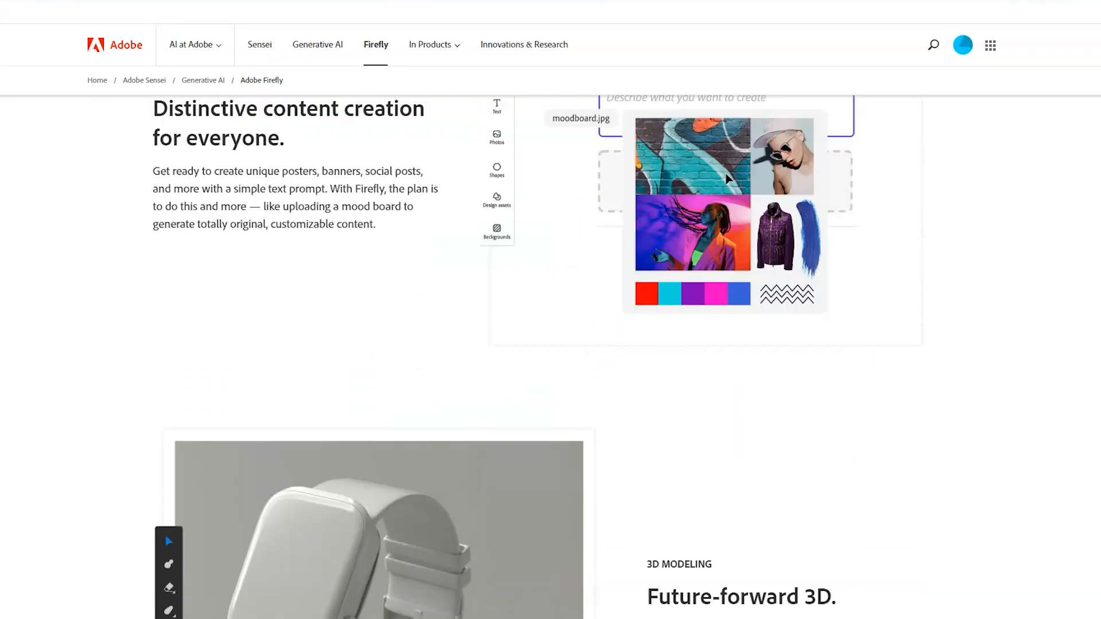
{"action": "scroll", "coordinate": [388, 423], "scroll_direction": "down", "scroll_amount": 13}
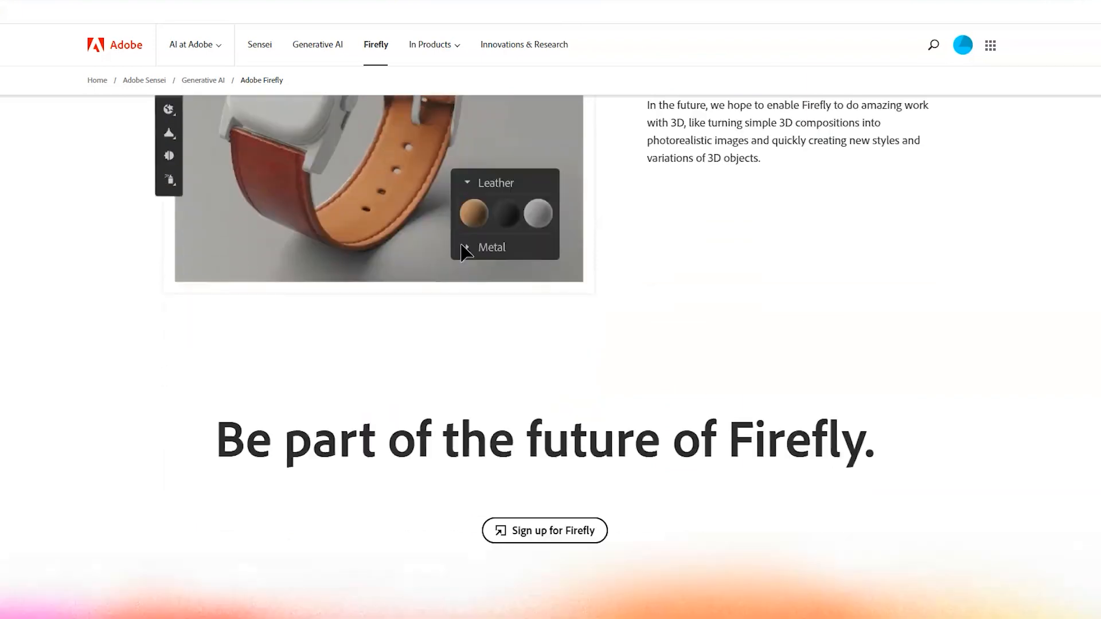
{"action": "scroll", "coordinate": [551, 355], "scroll_direction": "down", "scroll_amount": 20}
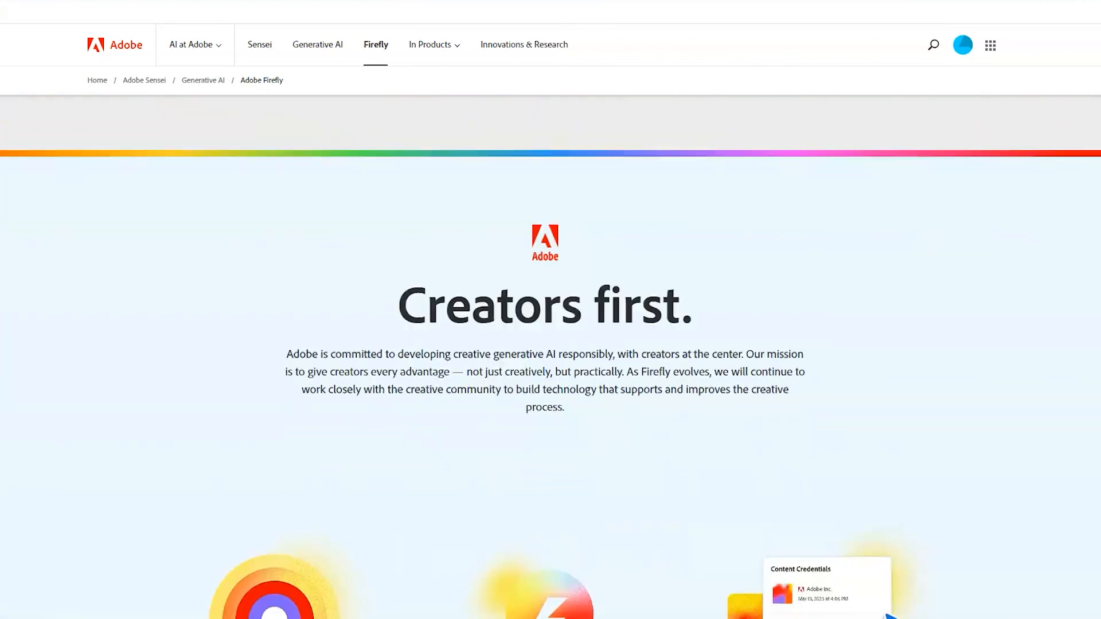
{"action": "scroll", "coordinate": [551, 355], "scroll_direction": "down", "scroll_amount": 6}
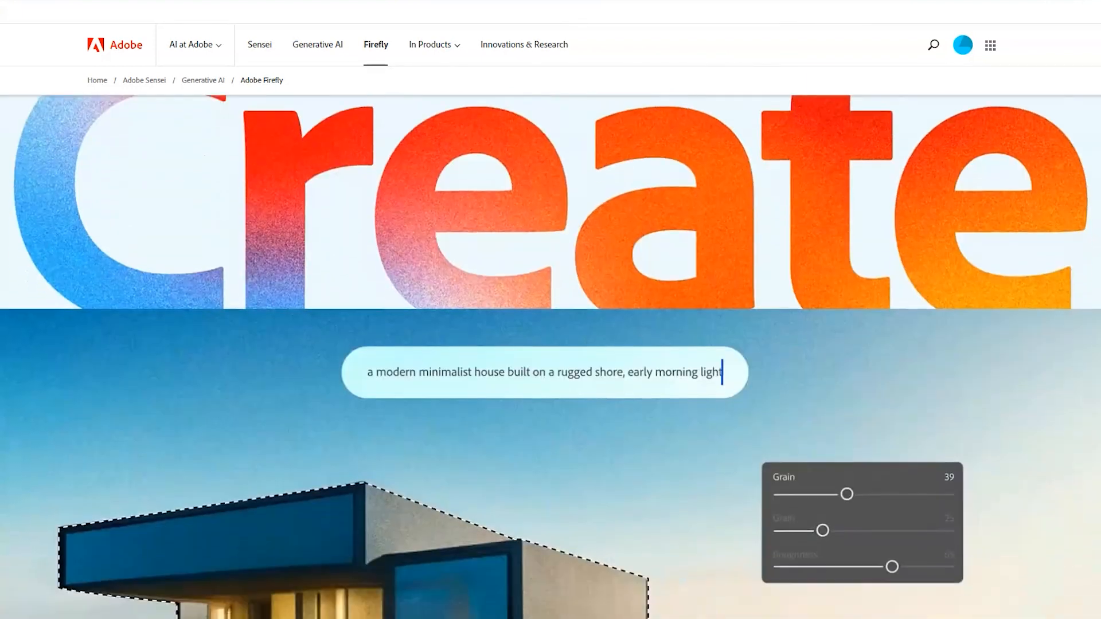
{"action": "scroll", "coordinate": [550, 356], "scroll_direction": "down", "scroll_amount": 1}
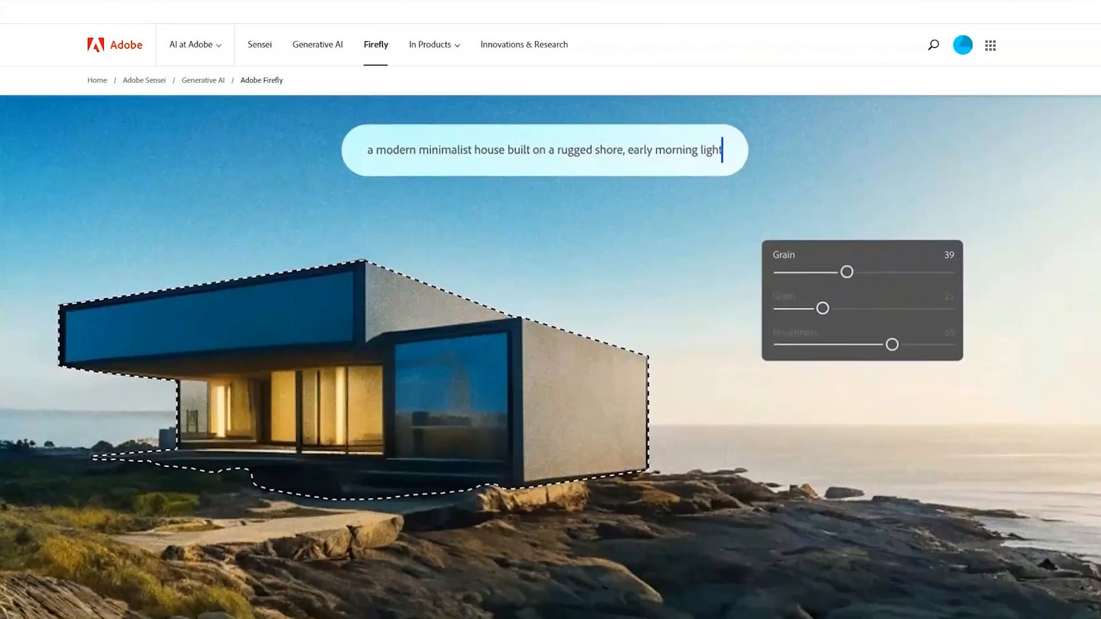
{"action": "scroll", "coordinate": [551, 356], "scroll_direction": "down", "scroll_amount": 12}
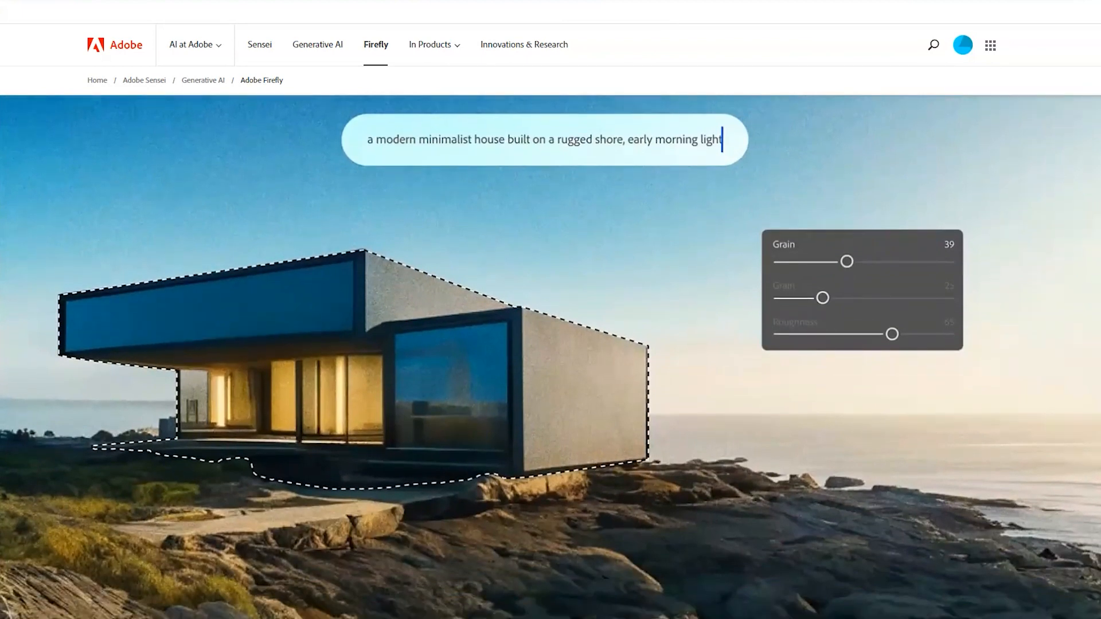
{"action": "scroll", "coordinate": [551, 355], "scroll_direction": "down", "scroll_amount": 11}
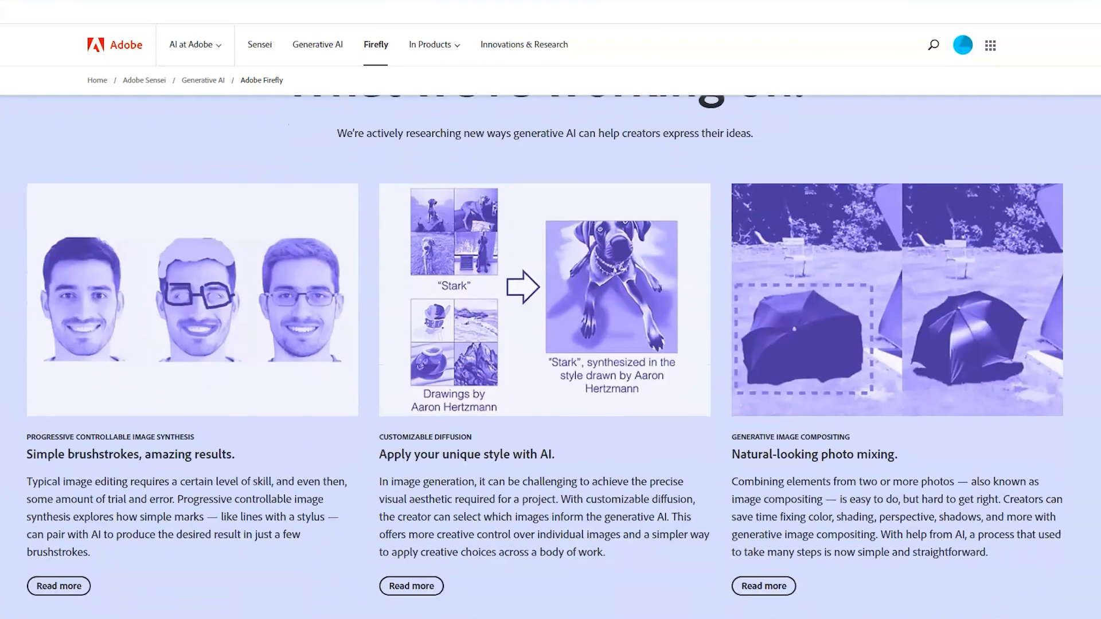
{"action": "scroll", "coordinate": [550, 355], "scroll_direction": "up", "scroll_amount": 20}
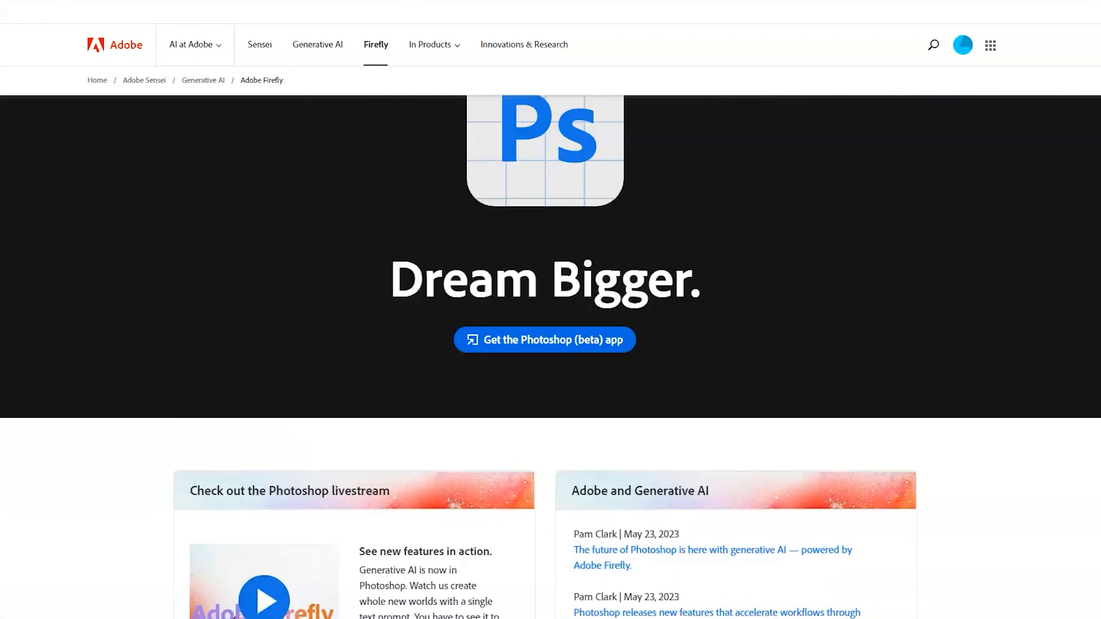
{"action": "scroll", "coordinate": [550, 356], "scroll_direction": "up", "scroll_amount": 10}
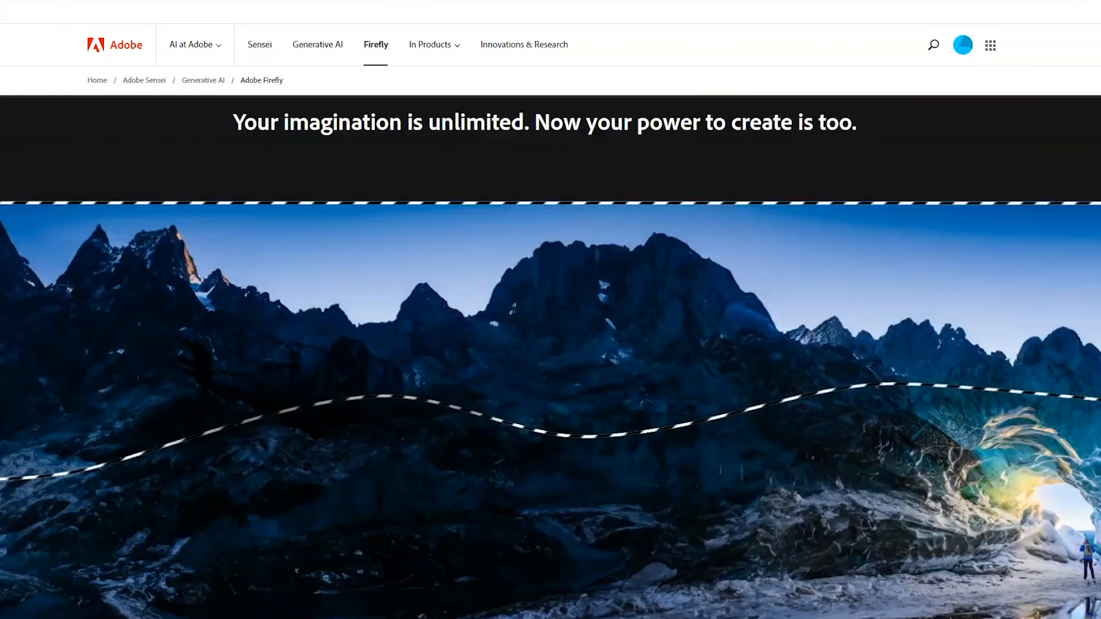
{"action": "scroll", "coordinate": [551, 356], "scroll_direction": "up", "scroll_amount": 1}
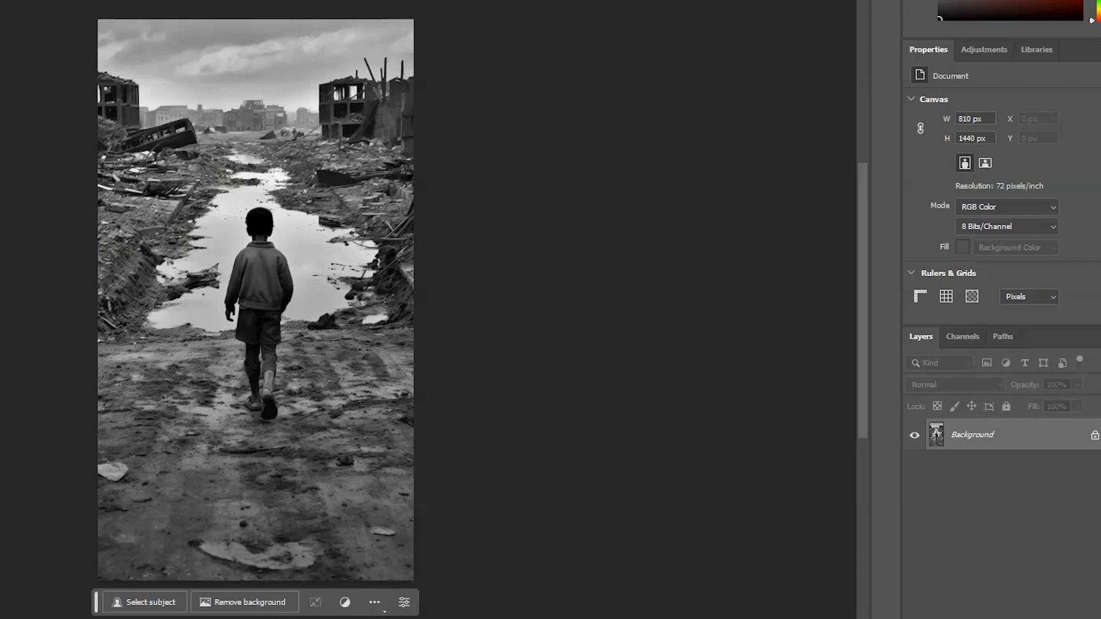
- Extend the canvas width to 1440 pixels from the centre, making the photo of the walking boy square
{"action": "key", "text": "alt+ctrl+c"}
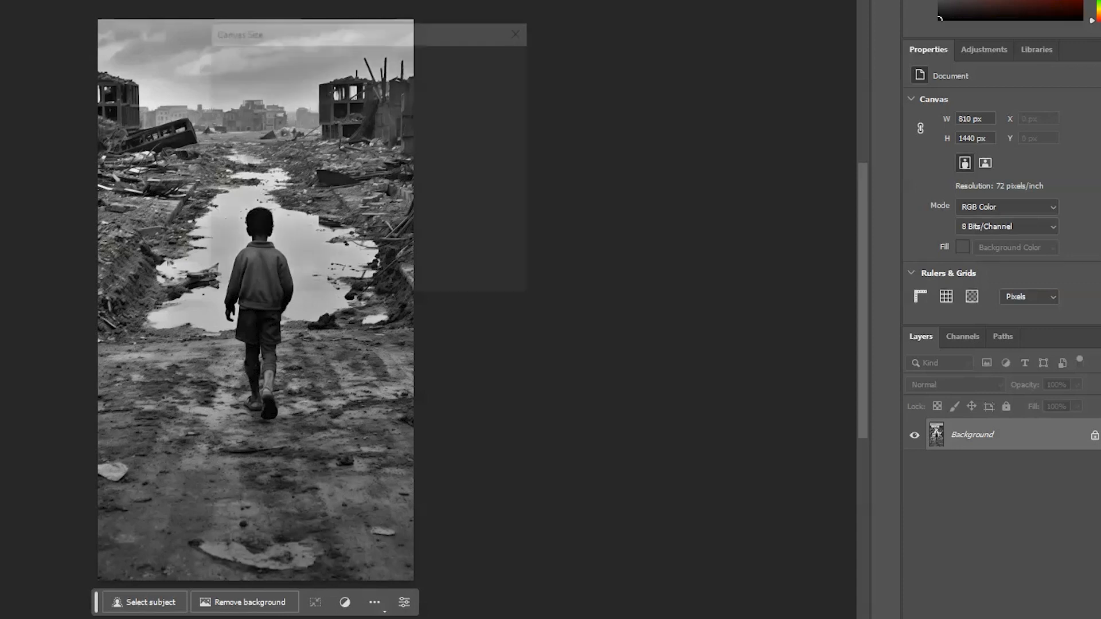
{"action": "double_click", "coordinate": [369, 135]}
{"action": "type", "text": "1440"}
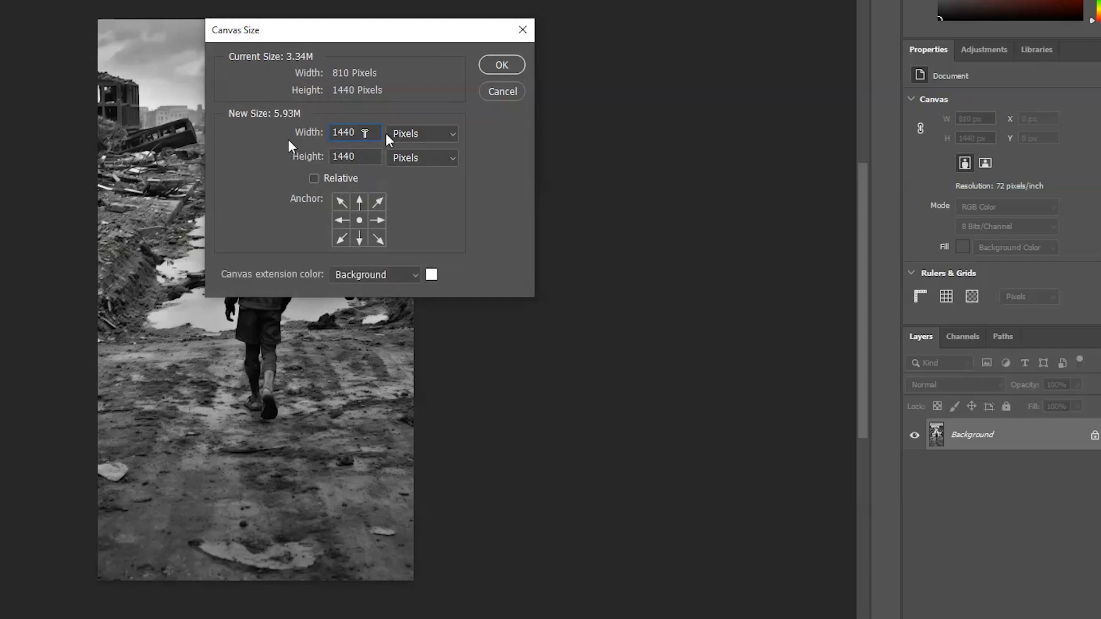
{"action": "left_click", "coordinate": [499, 68]}
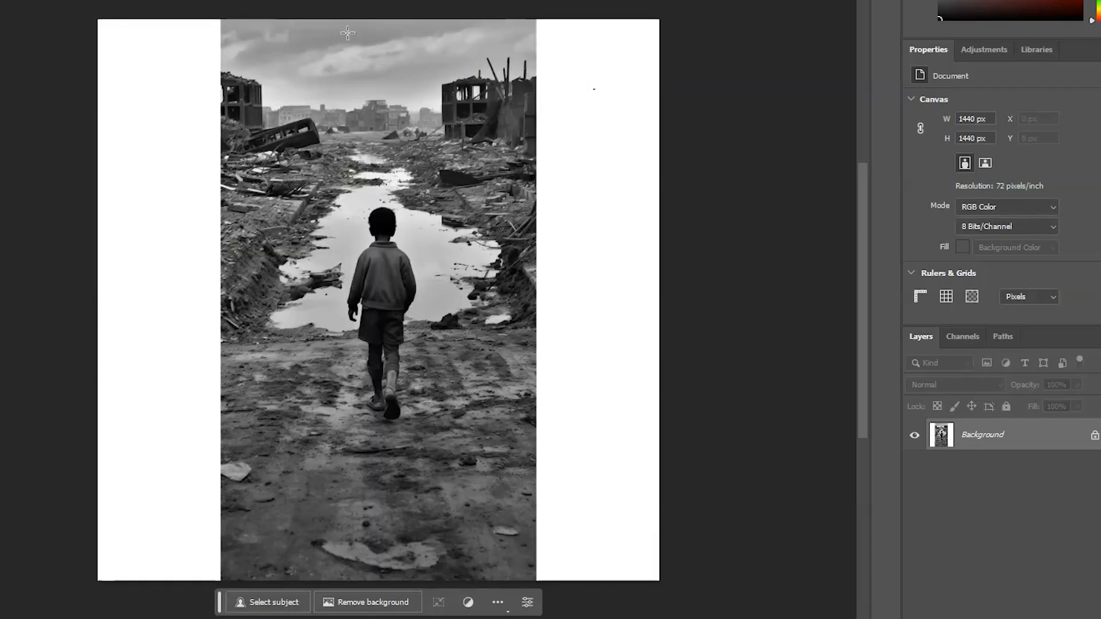
- Fill the blank strip on the photo's left side using Generative Fill without a prompt, overlapping the photo slightly, and compare the variations
{"action": "left_click_drag", "start_coordinate": [84, 15], "coordinate": [229, 596]}
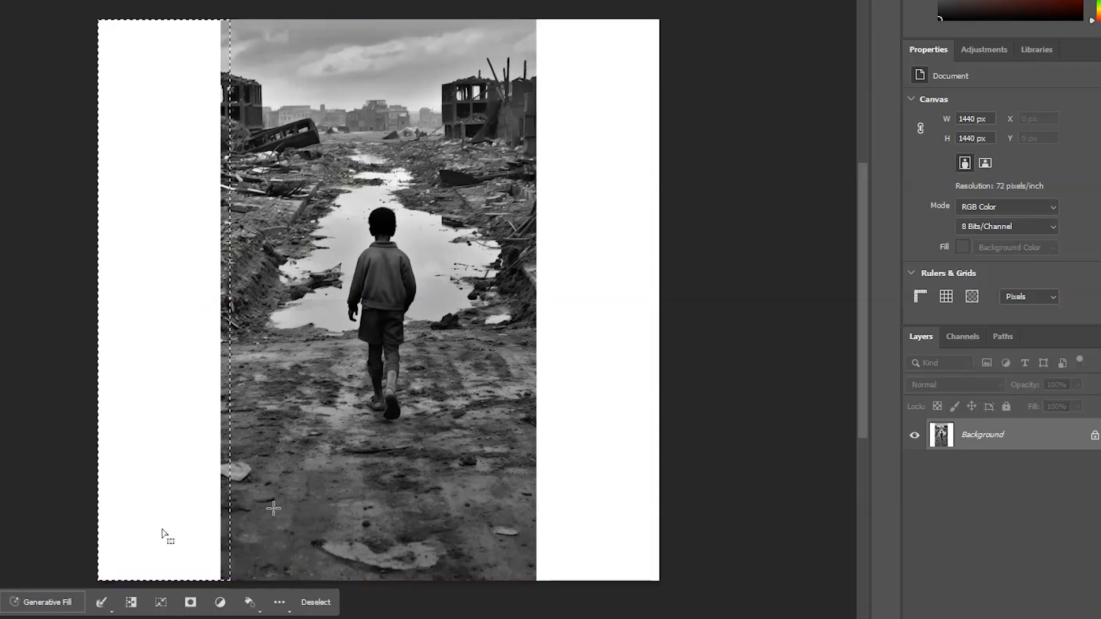
{"action": "left_click", "coordinate": [51, 609]}
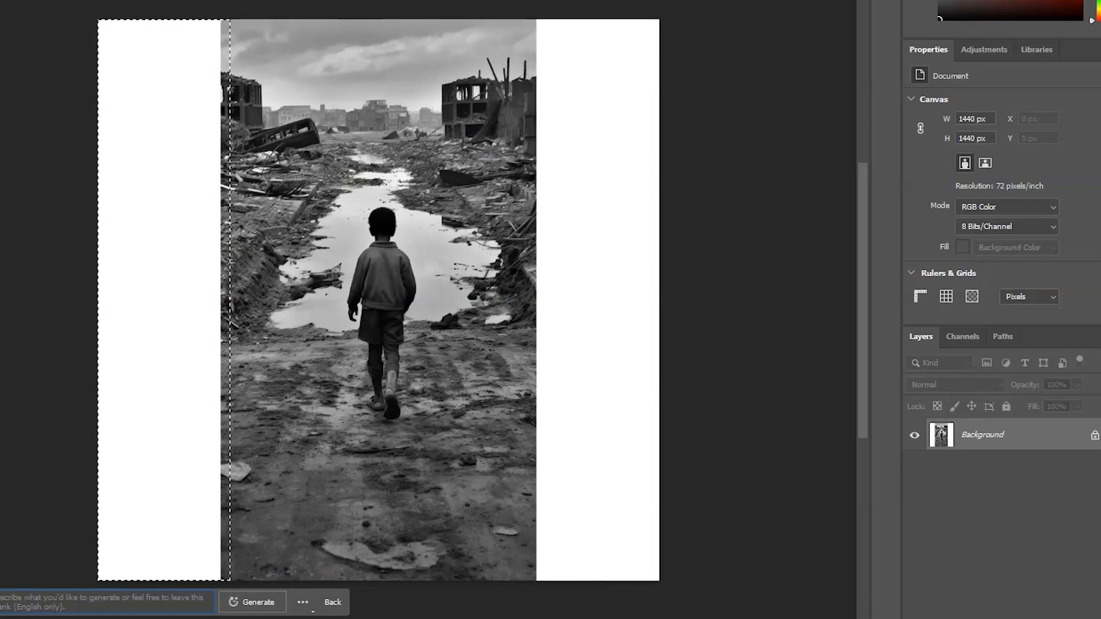
{"action": "key", "text": "Return"}
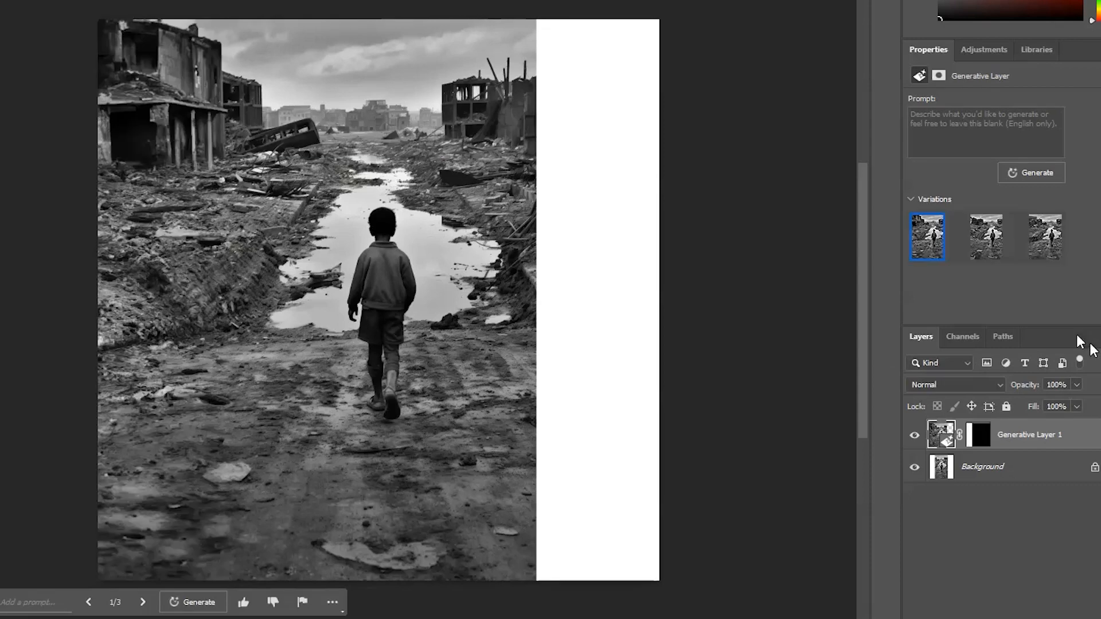
{"action": "left_click", "coordinate": [984, 233]}
{"action": "left_click", "coordinate": [1045, 249]}
- Fill the blank strip on the photo's right side using Generative Fill without a prompt, and choose the third variation
{"action": "left_click_drag", "start_coordinate": [664, 15], "coordinate": [531, 600]}
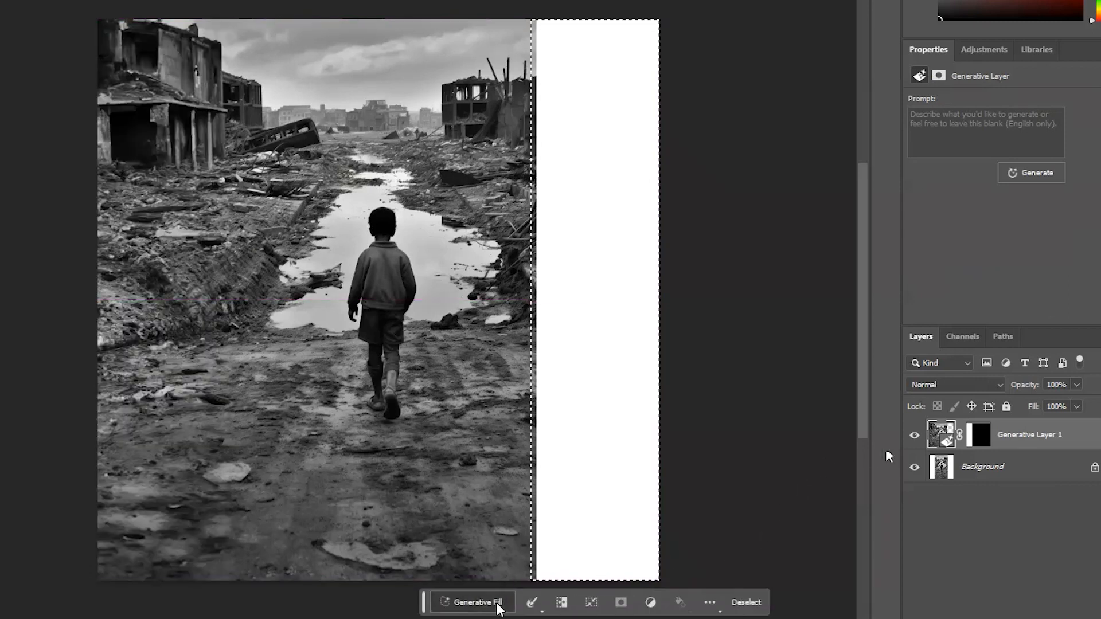
{"action": "left_click", "coordinate": [498, 603]}
{"action": "left_click", "coordinate": [687, 600]}
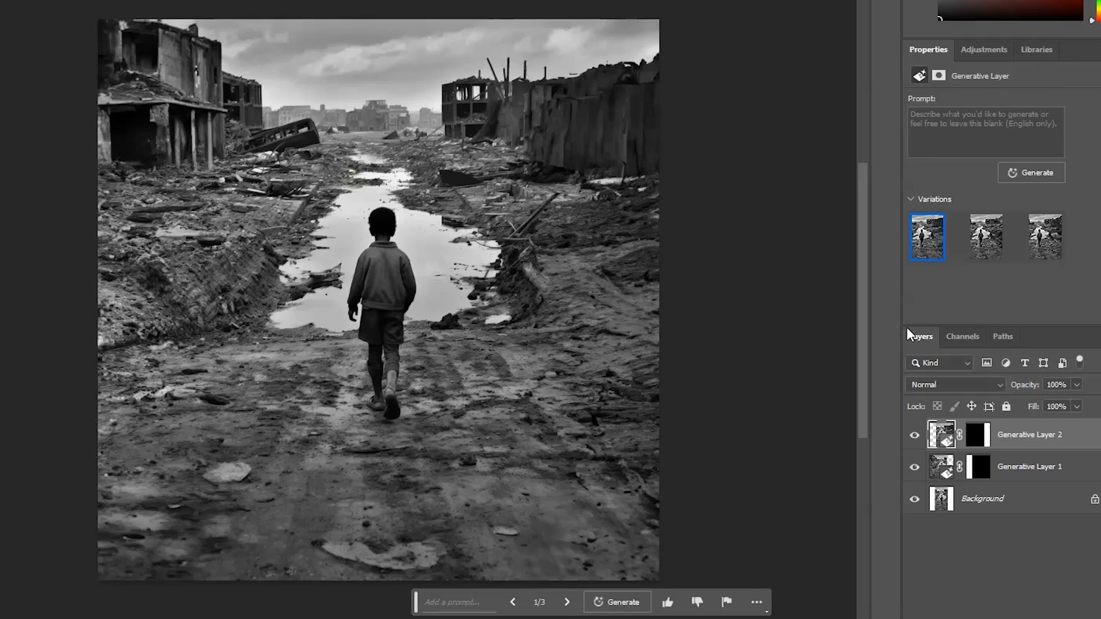
{"action": "left_click", "coordinate": [975, 251]}
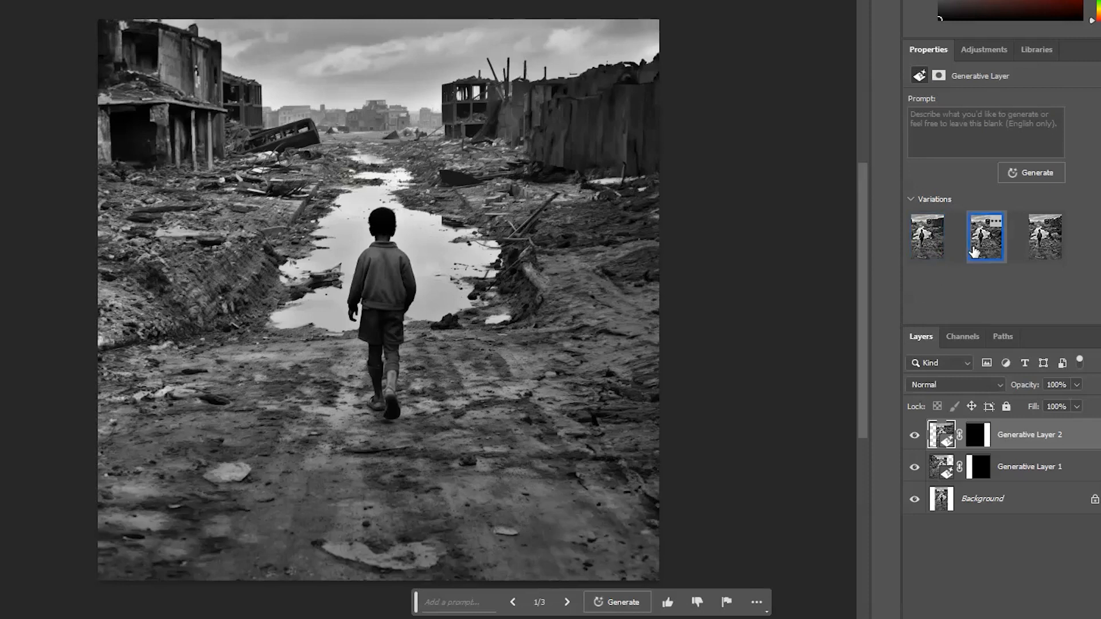
{"action": "left_click", "coordinate": [1039, 250]}
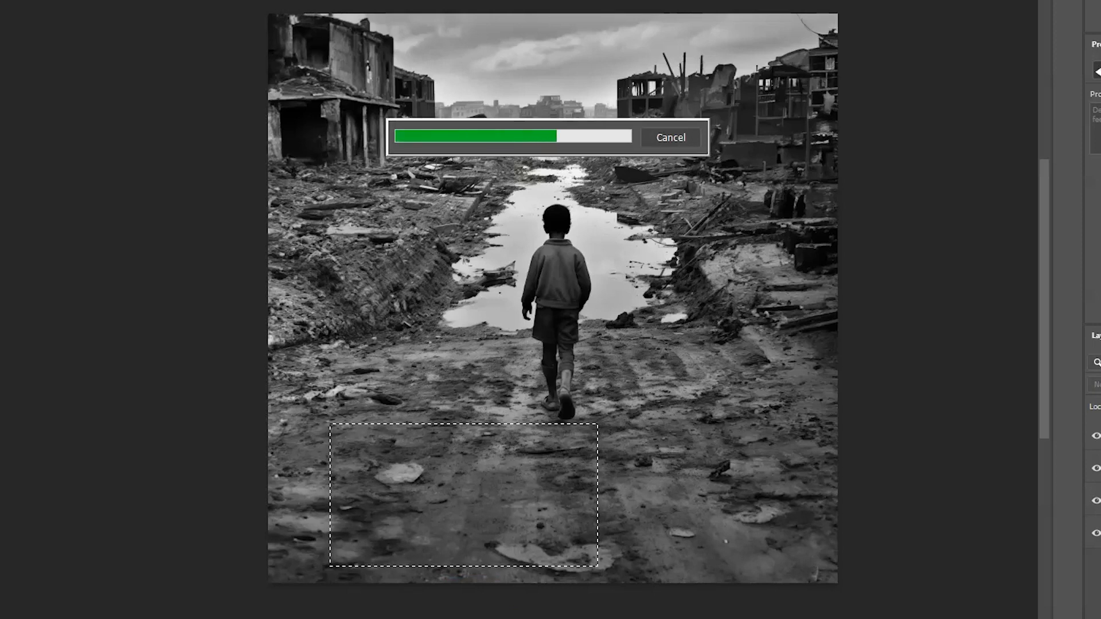
- Clear the rectangular selection on the muddy ground below the boy
{"action": "key", "text": "ctrl+d"}
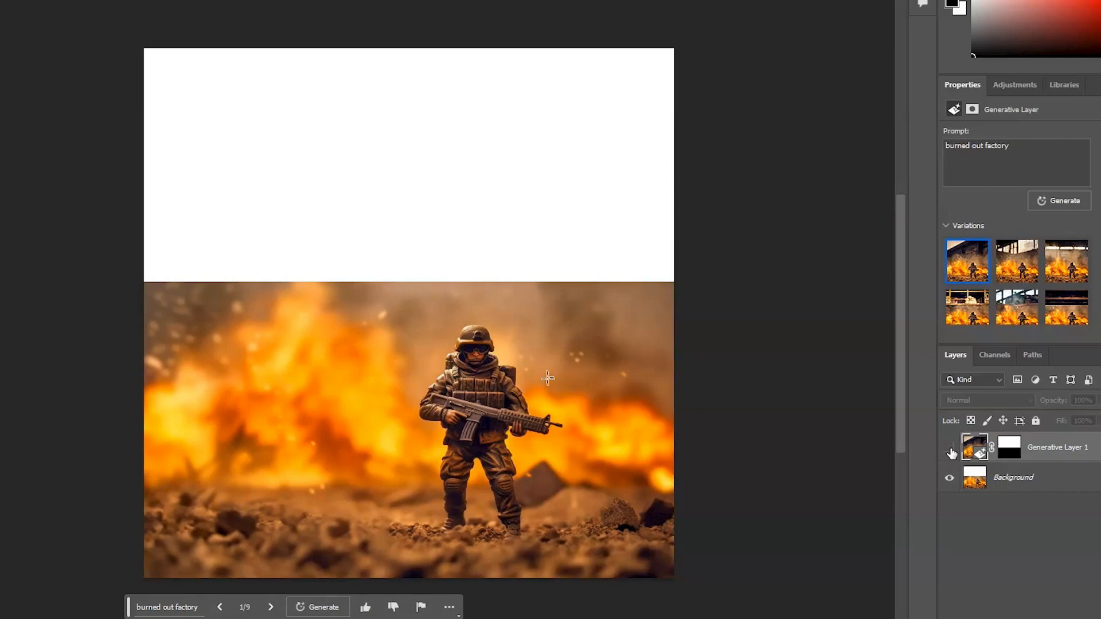
- Show Generative Layer 1 above the soldier photo and go through its "burned out factory" variations up to the fourth
{"action": "left_click", "coordinate": [949, 448]}
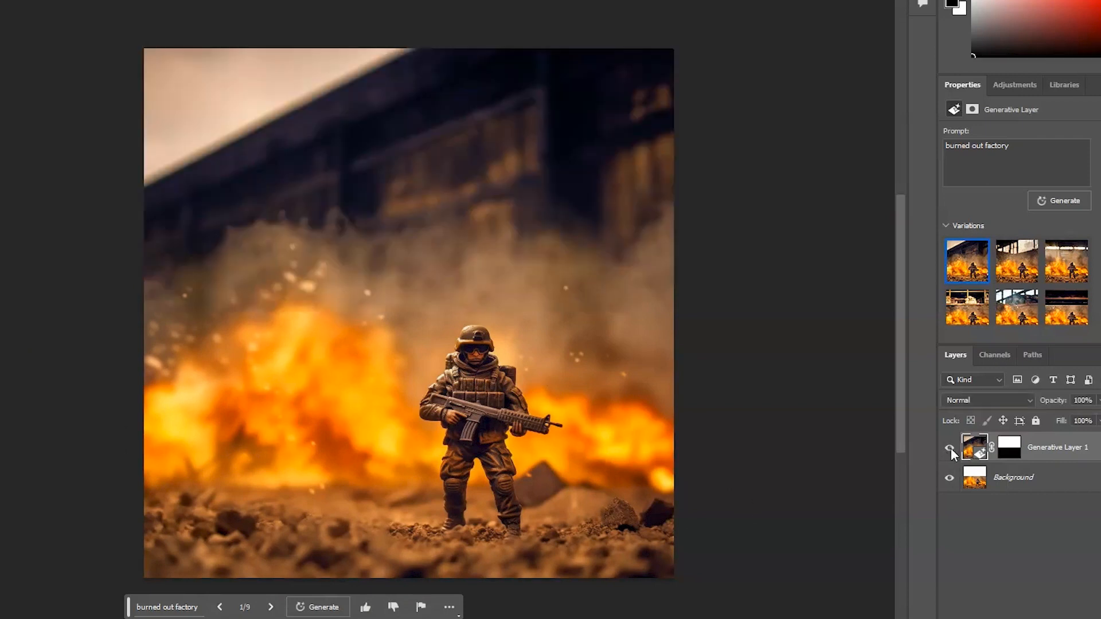
{"action": "left_click", "coordinate": [1004, 277]}
{"action": "left_click", "coordinate": [1050, 275]}
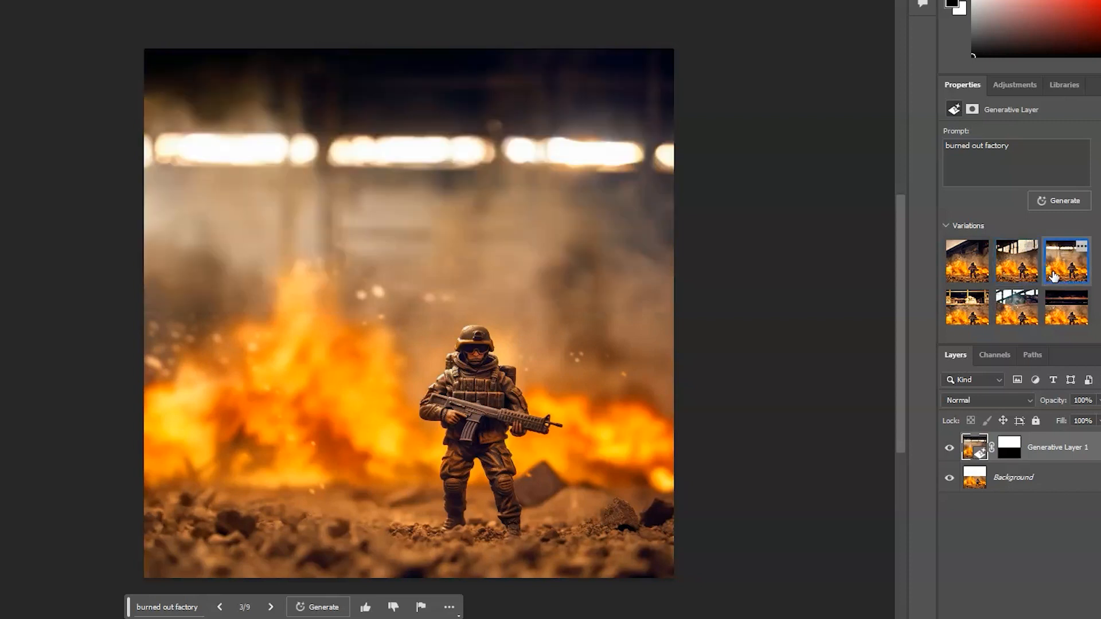
{"action": "left_click", "coordinate": [967, 320]}
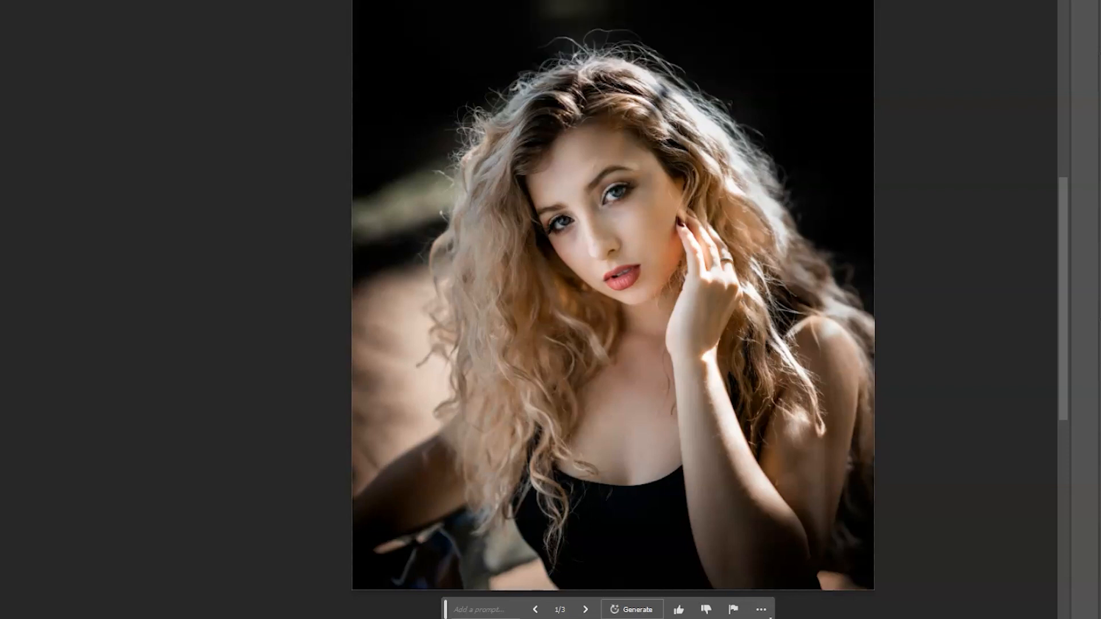
- Stamp all visible layers of the curly-haired woman's portrait onto a new layer
{"action": "key", "text": "ctrl+alt+shift+e"}
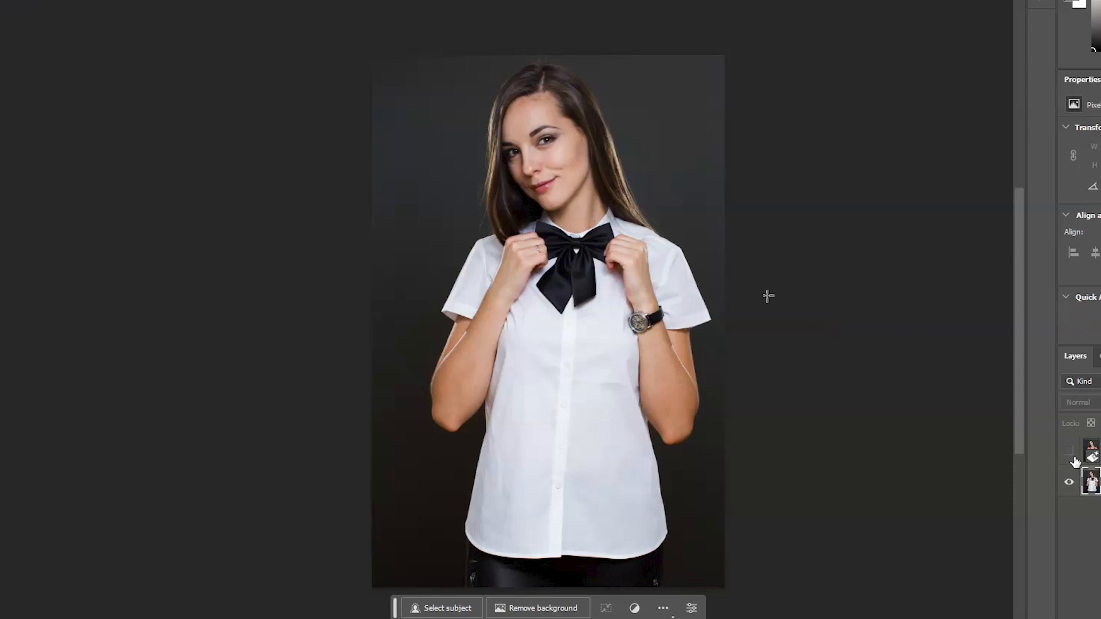
- Show the "tank top red" generative layer over the woman in the white shirt
{"action": "left_click", "coordinate": [1070, 453]}
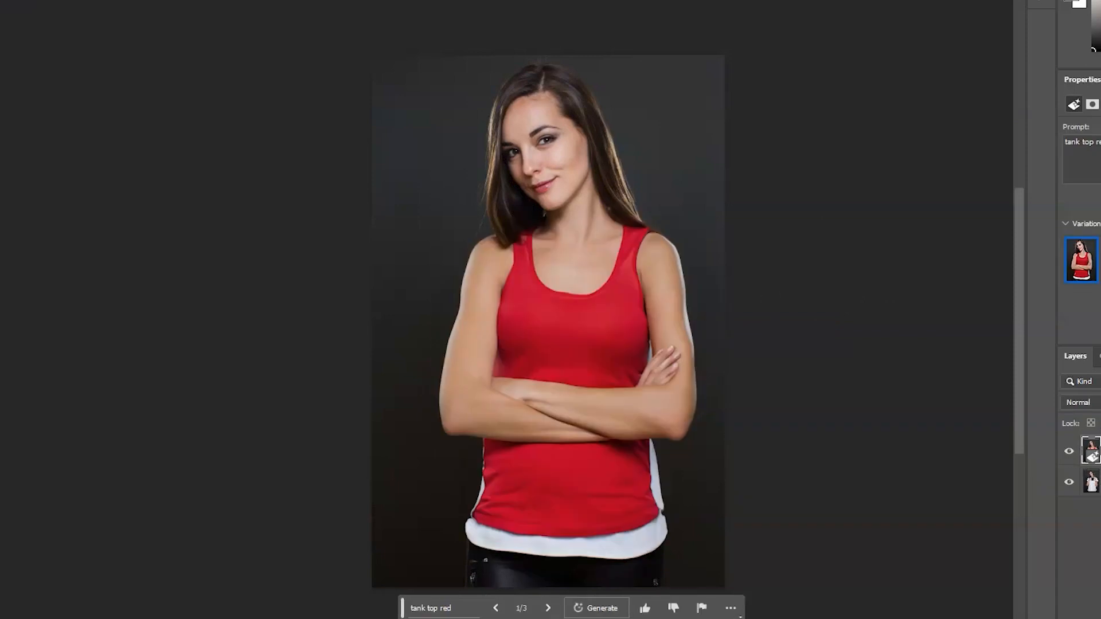